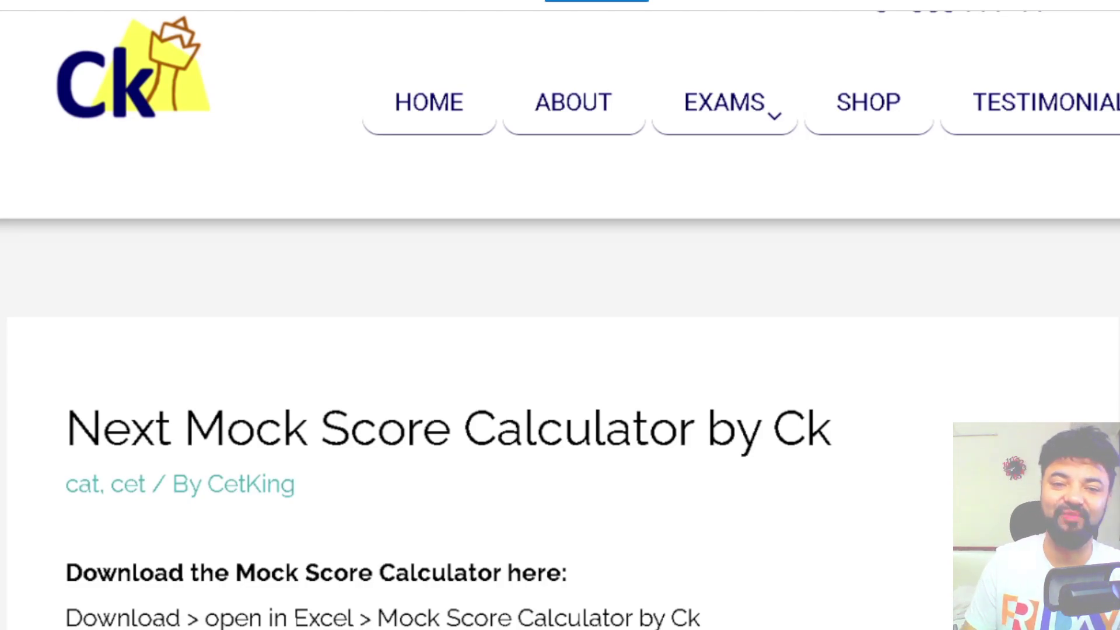
- Sketch a rising score sequence 50, 60, 70, 80 with the pen, underlining 80
mouse_move(265, 200)
mouse_down()
mouse_move(266, 230)
mouse_move(292, 241)
mouse_move(257, 251)
mouse_move(300, 219)
mouse_up()
mouse_move(318, 177)
mouse_down()
mouse_move(320, 193)
mouse_move(334, 189)
mouse_up()
drag(369, 196, 426, 193)
mouse_move(483, 153)
mouse_down()
mouse_move(499, 188)
mouse_move(513, 172)
mouse_move(622, 152)
mouse_up()
drag(604, 147, 610, 161)
drag(648, 126, 656, 153)
mouse_move(683, 128)
mouse_down()
mouse_move(811, 115)
mouse_move(806, 125)
mouse_up()
drag(840, 97, 869, 117)
mouse_move(834, 136)
mouse_down()
mouse_move(900, 140)
mouse_move(912, 300)
mouse_move(922, 284)
mouse_move(915, 352)
mouse_up()
- Draw an arrow from 80 down to 31, mark a circled -1, then box and cross out 31
mouse_move(946, 315)
mouse_down()
mouse_move(950, 350)
mouse_move(982, 368)
mouse_up()
drag(920, 380, 965, 377)
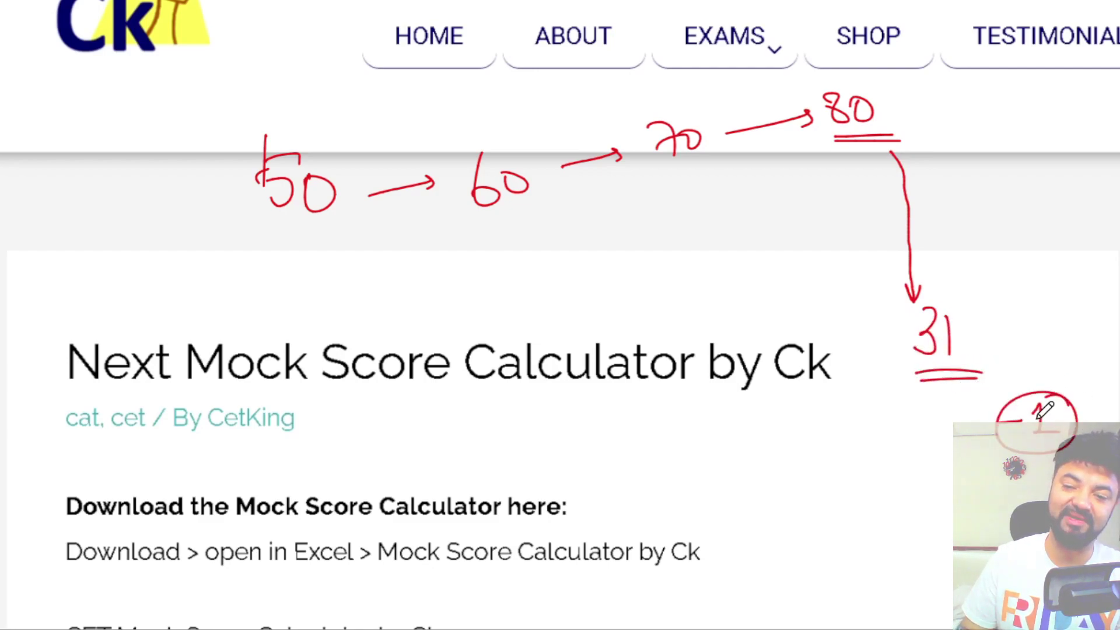
drag(1014, 257, 1027, 255)
mouse_move(1029, 242)
mouse_down()
mouse_move(1038, 271)
mouse_move(1018, 233)
mouse_up()
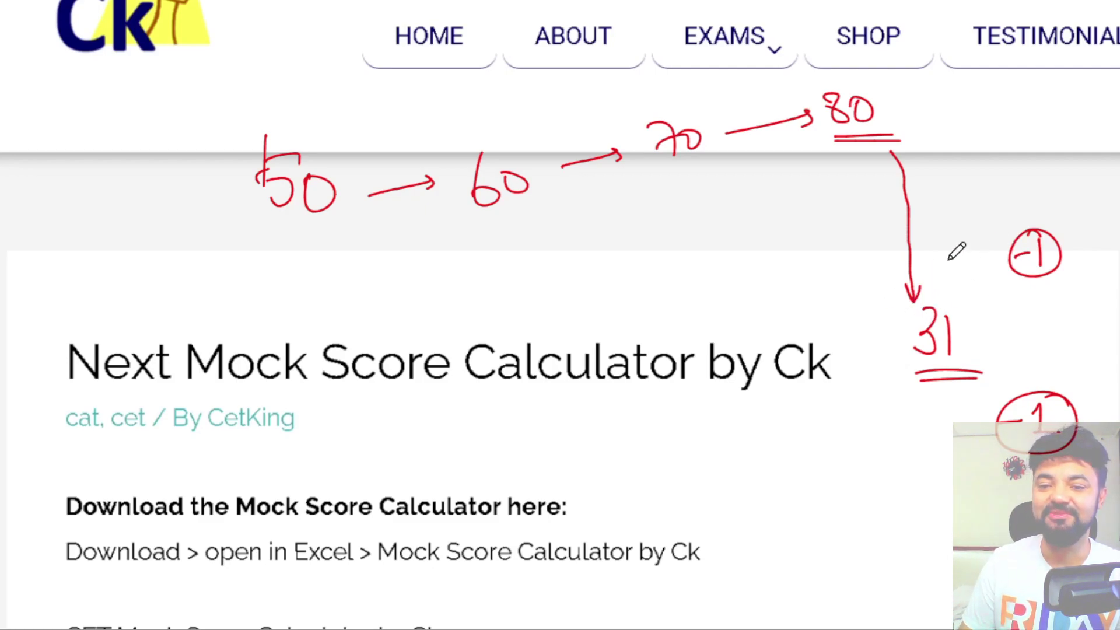
mouse_move(981, 299)
mouse_down()
mouse_move(865, 298)
mouse_move(1009, 372)
mouse_move(997, 305)
mouse_up()
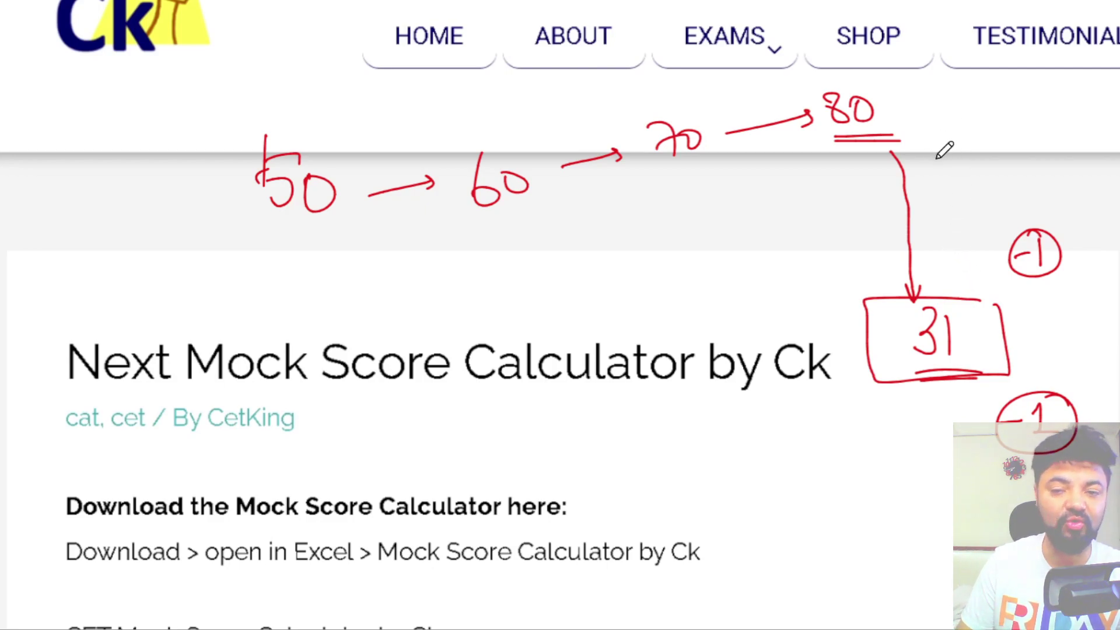
drag(1007, 241, 853, 407)
drag(834, 277, 1018, 366)
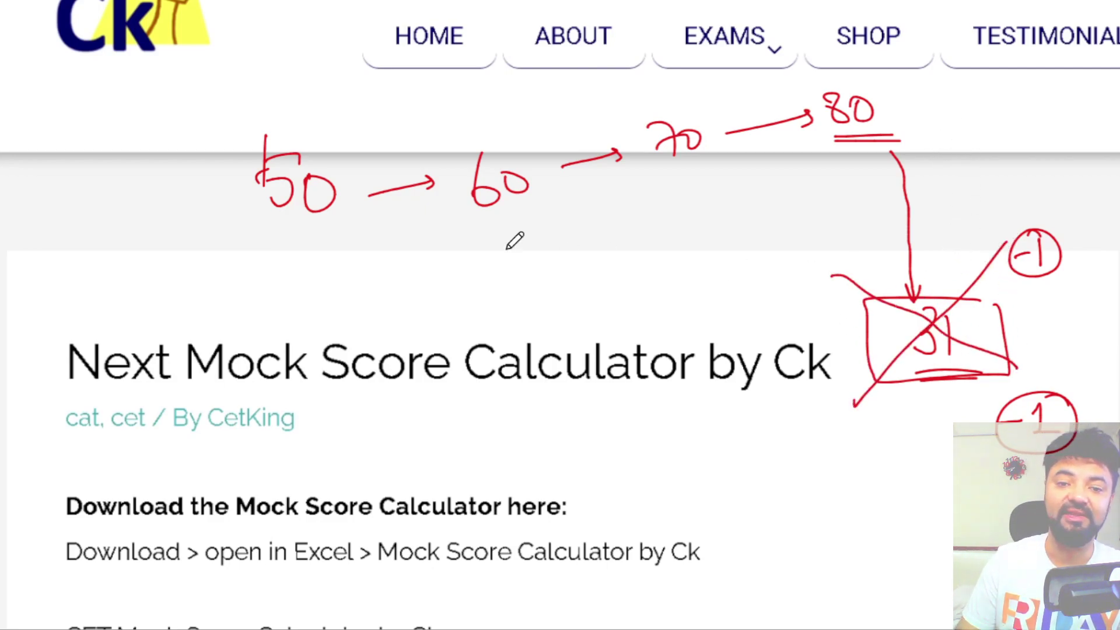
- Draw a long arrow from 50 to 80, then erase the whole earlier sketch
mouse_move(282, 245)
mouse_down()
mouse_move(393, 256)
mouse_move(579, 236)
mouse_move(969, 119)
mouse_move(964, 149)
mouse_up()
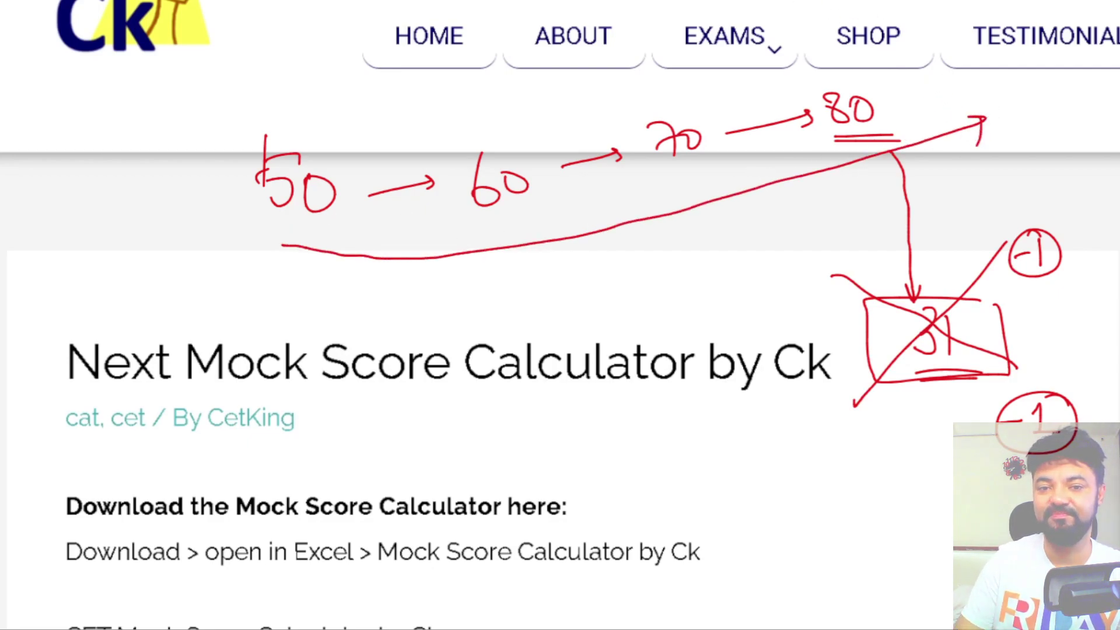
mouse_move(370, 175)
mouse_down()
mouse_move(317, 228)
mouse_move(240, 165)
mouse_move(430, 200)
mouse_move(858, 105)
mouse_move(1033, 357)
mouse_move(1036, 273)
mouse_move(920, 345)
mouse_move(1010, 450)
mouse_up()
mouse_move(808, 191)
mouse_down()
mouse_move(764, 107)
mouse_move(580, 187)
mouse_move(239, 165)
mouse_move(257, 173)
mouse_move(527, 81)
mouse_up()
- Further down the page, write 30 and 40 as the first mock scores
scroll(590, 20, down, 3)
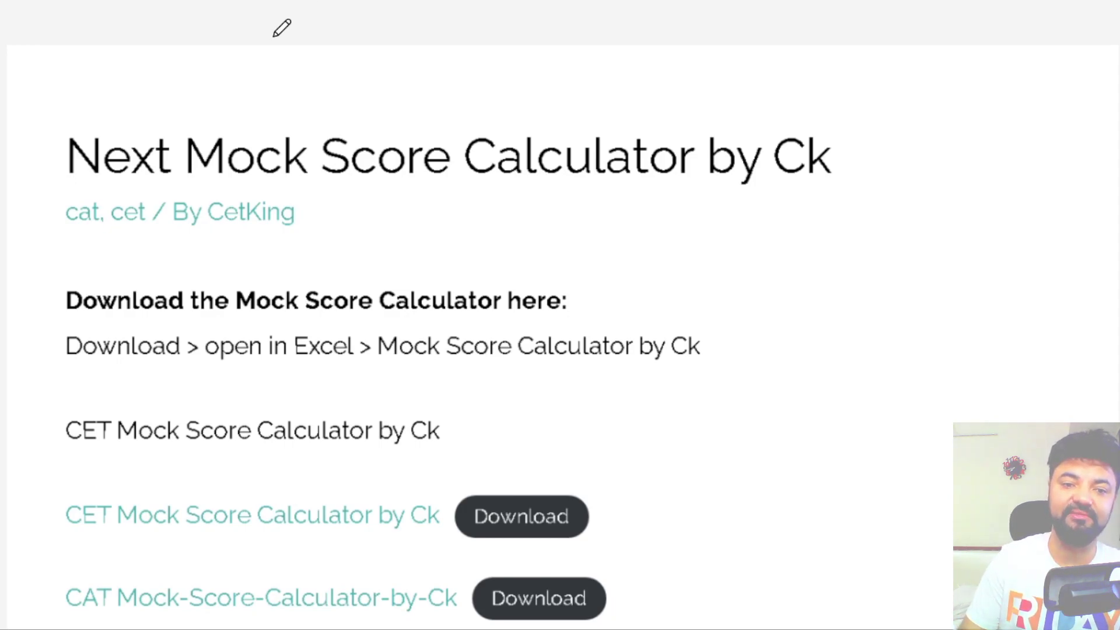
mouse_move(261, 13)
mouse_down()
mouse_move(304, 24)
mouse_move(309, 37)
mouse_up()
drag(344, 46, 398, 45)
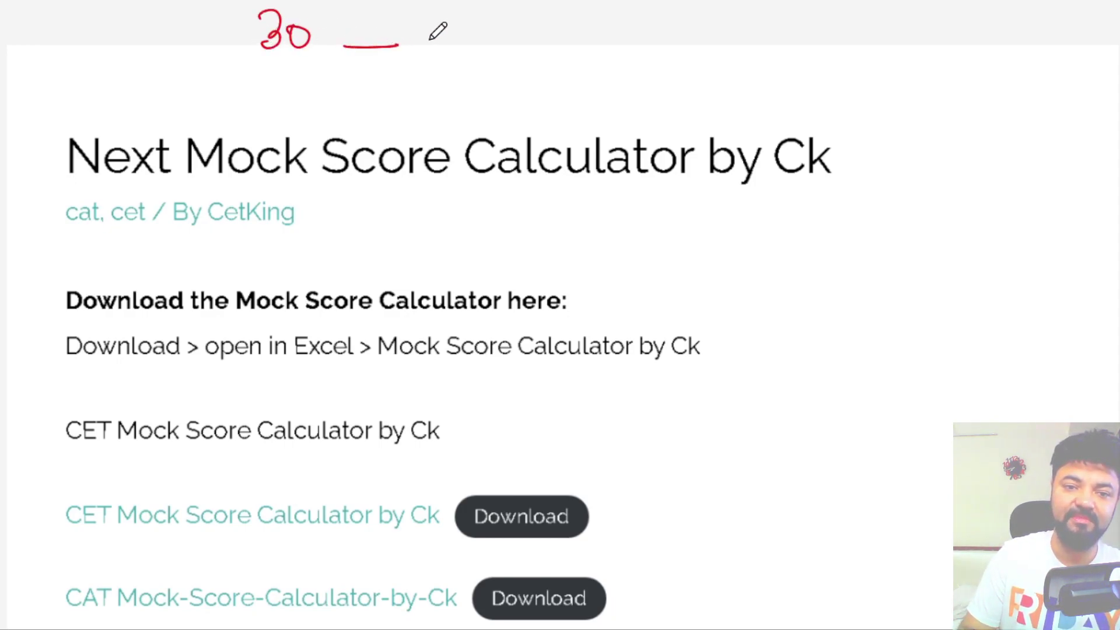
drag(349, 2, 366, 27)
mouse_move(369, 7)
mouse_down()
mouse_move(368, 40)
mouse_move(380, 13)
mouse_up()
drag(295, 50, 331, 42)
drag(461, 40, 474, 40)
- Add 50 and 60 with a rising arrow beneath the scores, crossing out 60
drag(454, 2, 462, 30)
mouse_move(501, 3)
mouse_down()
mouse_move(489, 18)
mouse_move(499, 2)
mouse_up()
drag(530, 40, 575, 41)
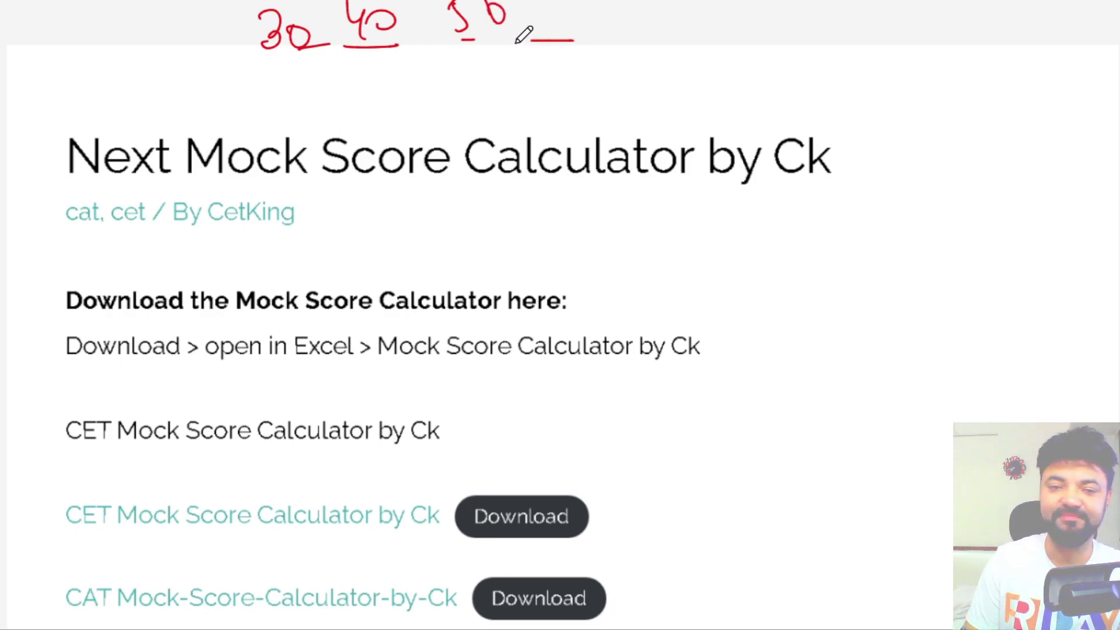
mouse_move(547, 2)
mouse_down()
mouse_move(539, 24)
mouse_move(557, 7)
mouse_up()
drag(272, 90, 607, 51)
mouse_move(595, 42)
mouse_down()
mouse_move(607, 50)
mouse_move(599, 59)
mouse_up()
drag(558, 9, 525, 51)
drag(528, 7, 569, 49)
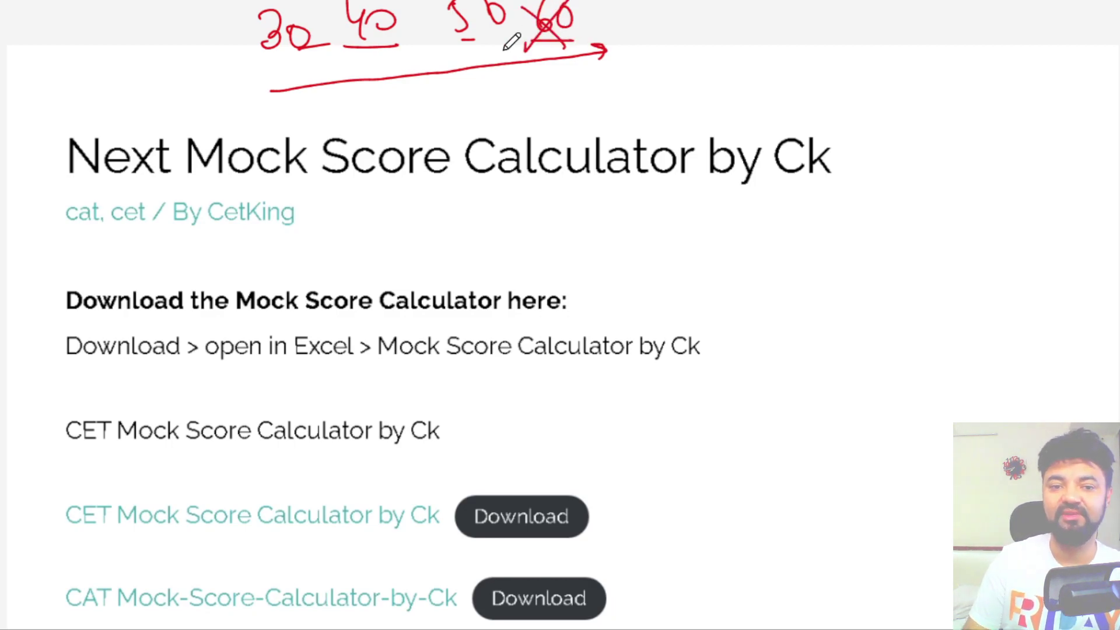
- Erase one stroke of the X over 60 and the underline beneath 40
key(e)
click(526, 14)
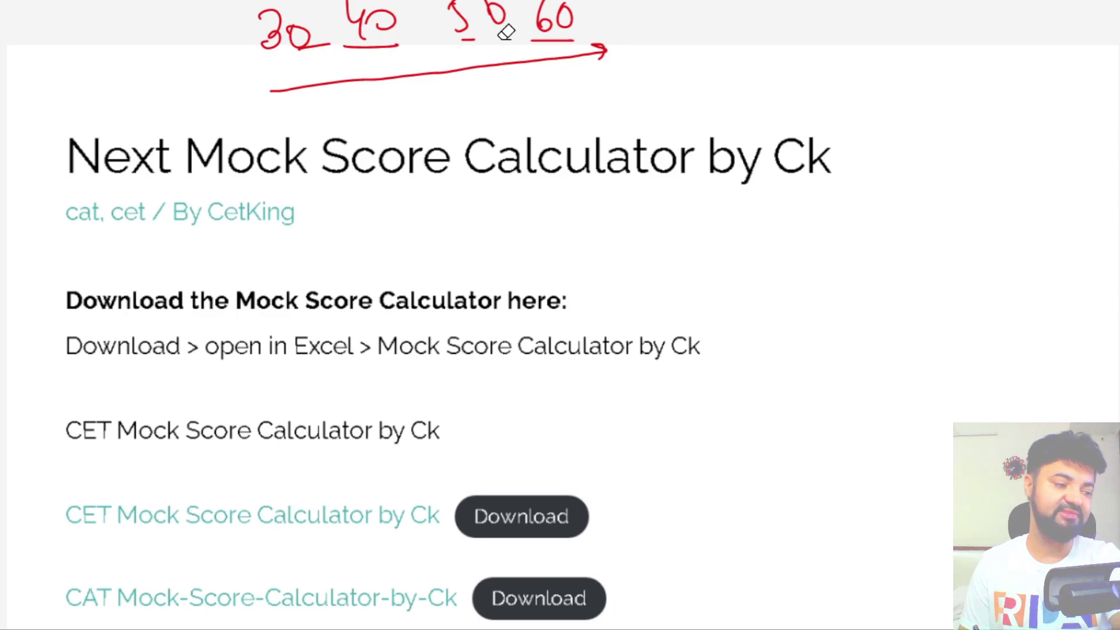
click(394, 44)
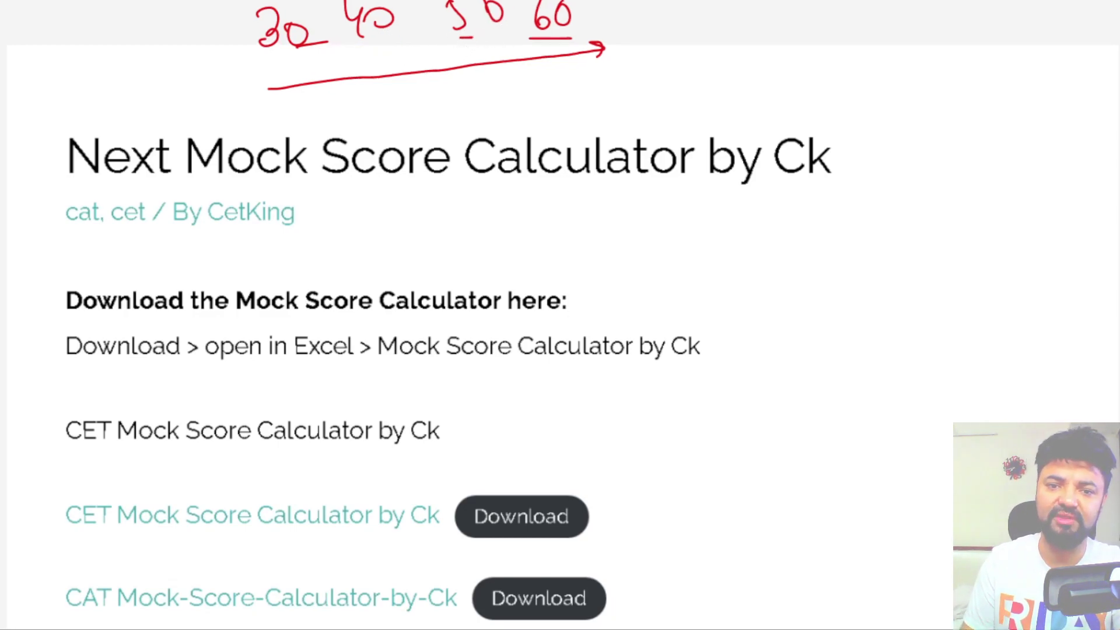
- Cross out 50 and 60 and add a second arrow stroke beneath the scores
mouse_move(487, 6)
mouse_down()
mouse_move(461, 29)
mouse_move(513, 24)
mouse_move(575, 41)
mouse_up()
drag(575, 3, 543, 43)
mouse_move(259, 98)
mouse_down()
mouse_move(604, 51)
mouse_move(574, 87)
mouse_up()
drag(344, 102, 604, 62)
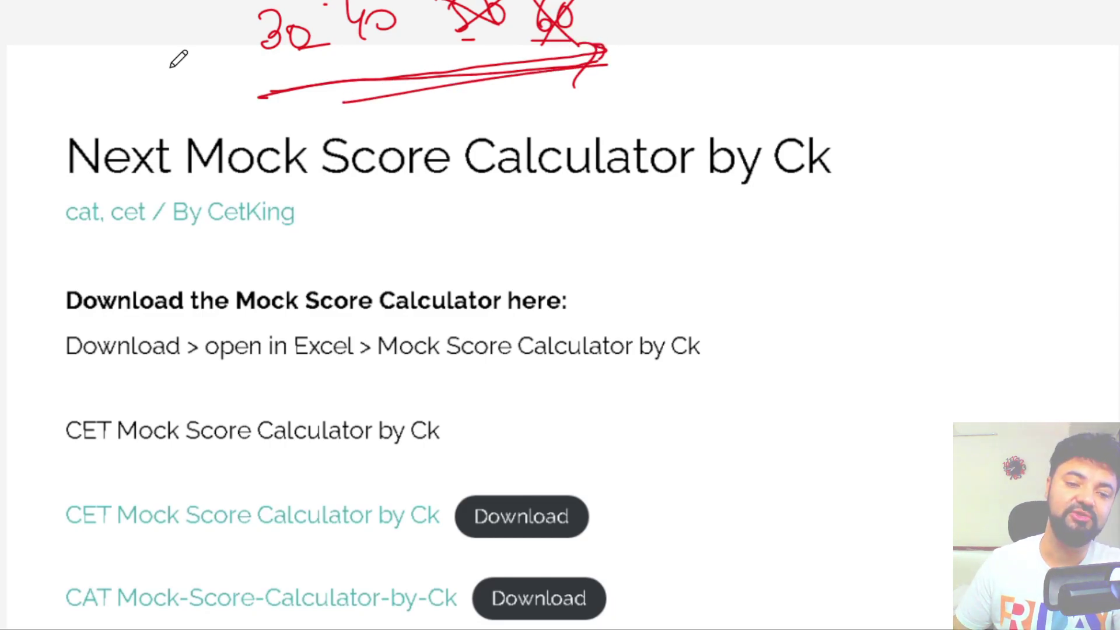
scroll(210, 175, up, 3)
- Handwrite the cetking.com/calculator address beside the page title
scroll(210, 175, down, 2)
scroll(210, 177, down, 3)
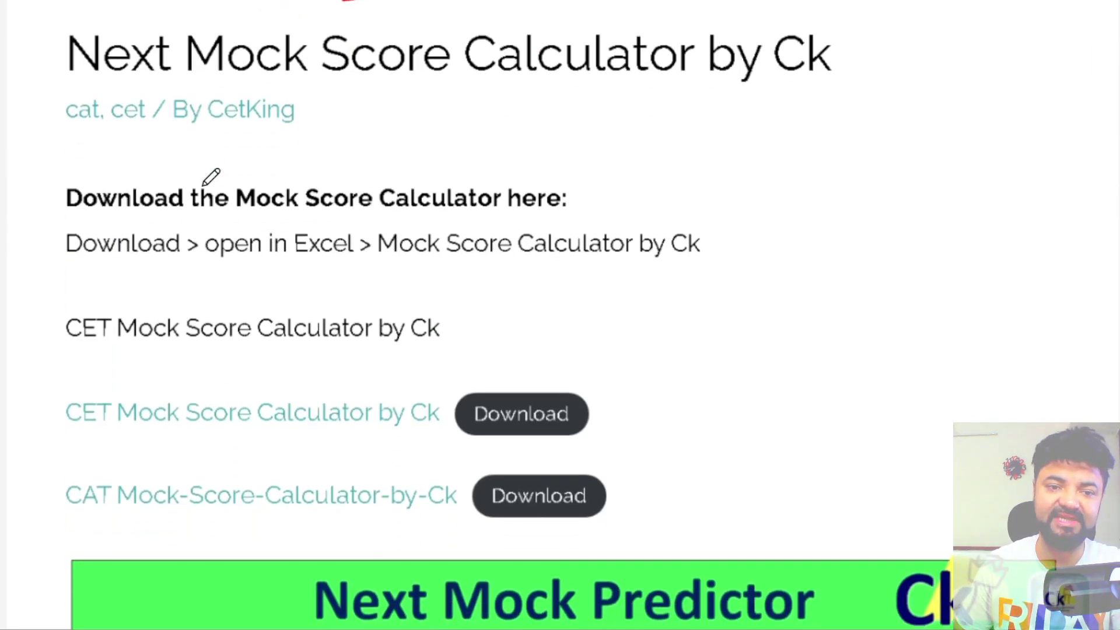
mouse_move(593, 120)
mouse_down()
mouse_move(613, 133)
mouse_move(640, 122)
mouse_move(675, 142)
mouse_move(799, 114)
mouse_move(873, 132)
mouse_up()
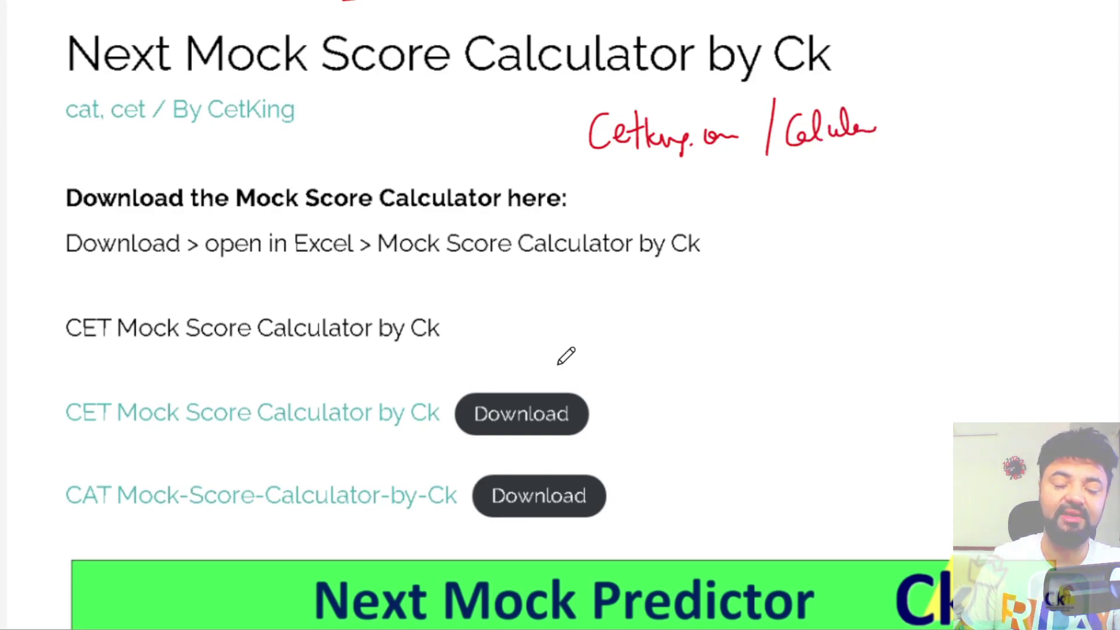
- Circle CET and CAT and underline the CAT mock score calculator link
mouse_move(108, 379)
mouse_down()
mouse_move(64, 429)
mouse_move(108, 379)
mouse_up()
mouse_move(123, 470)
mouse_down()
mouse_move(98, 469)
mouse_move(123, 468)
mouse_up()
drag(156, 534, 460, 535)
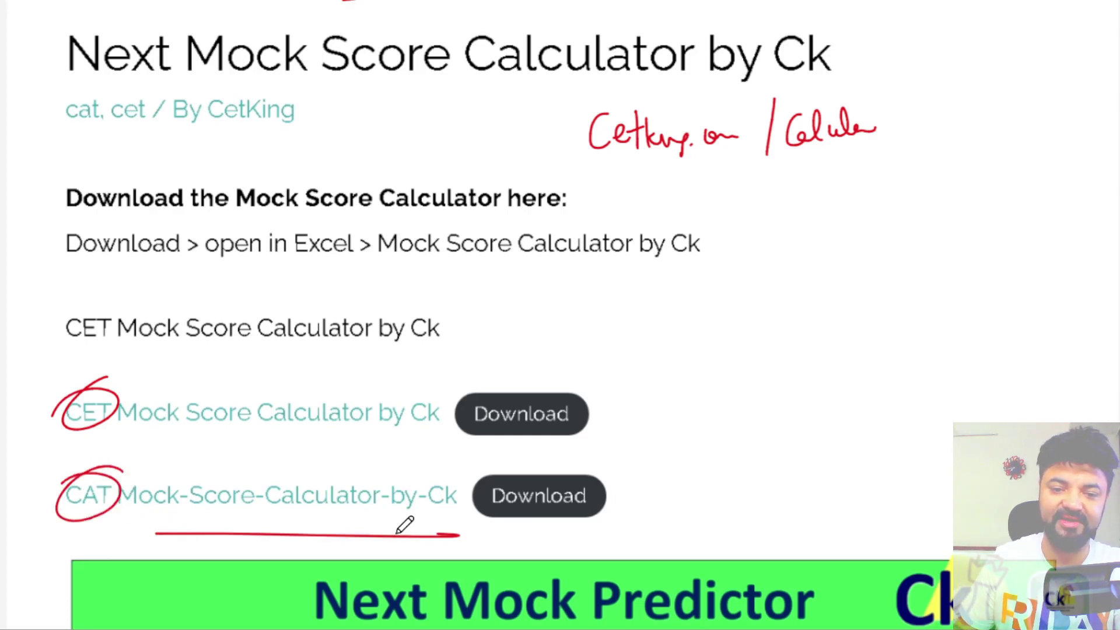
scroll(487, 483, down, 9)
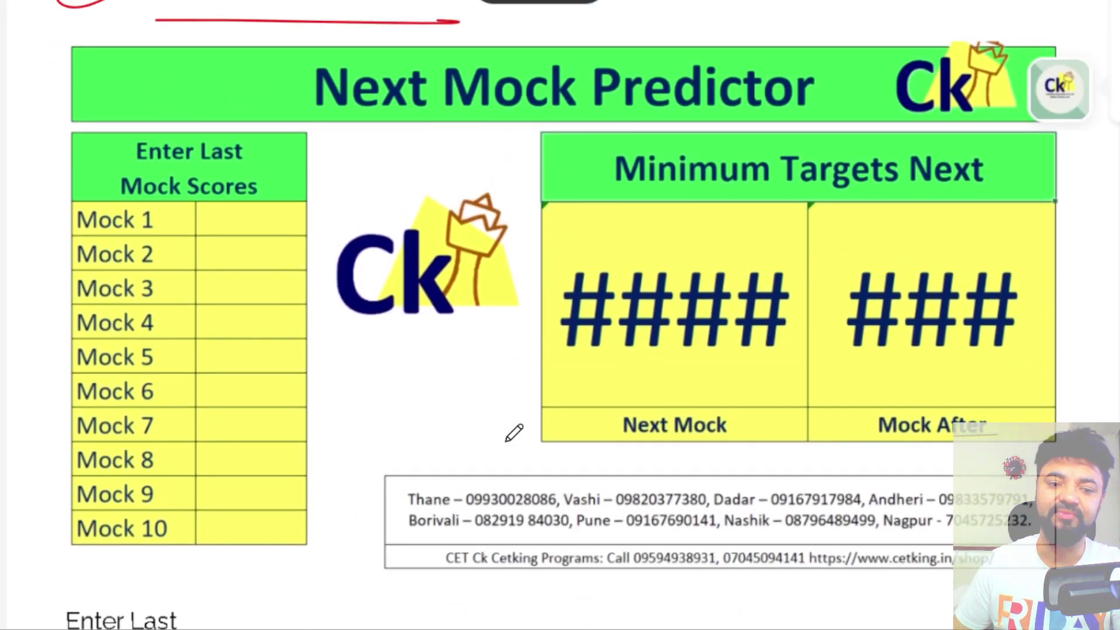
- Write Mock scores 29 and 42 and circle both minimum target results
mouse_move(226, 210)
mouse_down()
mouse_move(228, 226)
mouse_move(245, 221)
mouse_move(227, 264)
mouse_move(248, 253)
mouse_move(231, 295)
mouse_move(244, 331)
mouse_move(260, 321)
mouse_move(250, 335)
mouse_up()
drag(227, 347, 234, 368)
drag(244, 353, 270, 365)
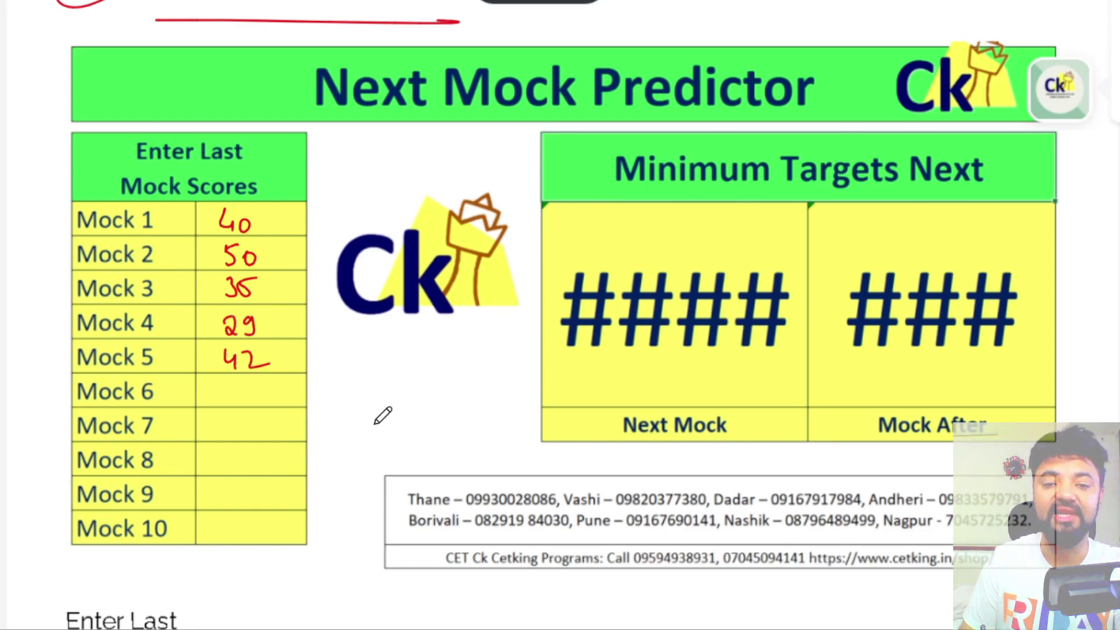
mouse_move(717, 269)
mouse_down()
mouse_move(543, 309)
mouse_move(768, 371)
mouse_move(721, 266)
mouse_up()
mouse_move(957, 244)
mouse_down()
mouse_move(866, 263)
mouse_move(1013, 278)
mouse_move(972, 270)
mouse_up()
- Underline the Minimum Targets Next heading and the Next Mock and Mock After labels
drag(639, 196, 965, 191)
drag(643, 443, 716, 442)
drag(913, 444, 986, 443)
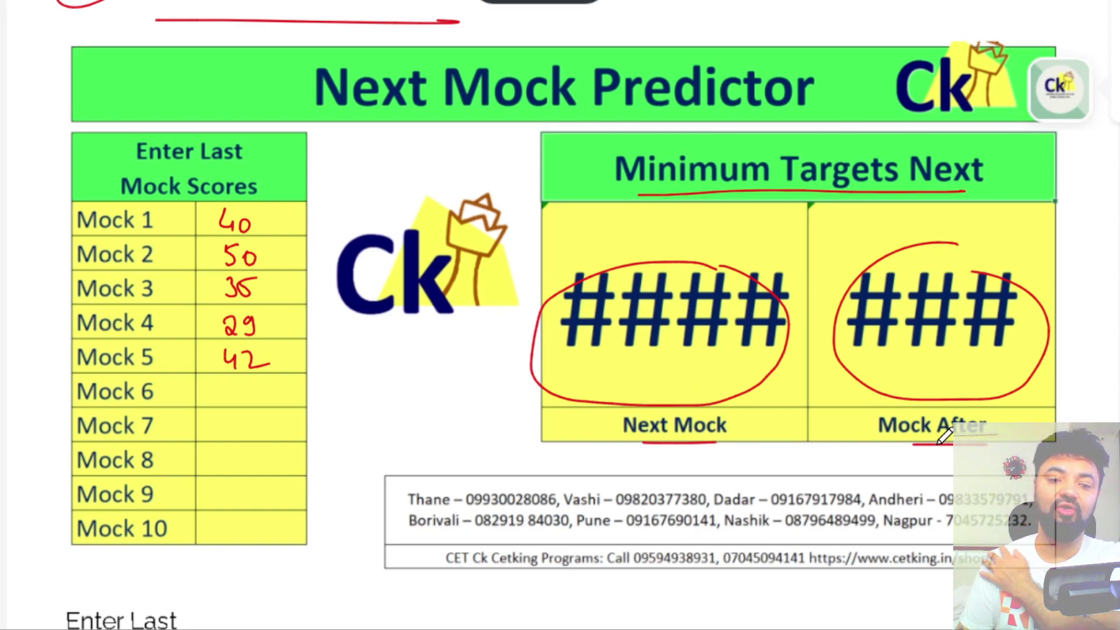
- Mark the five mock scores with a line, bracket, dots, plus sign and box
mouse_move(204, 217)
mouse_down()
mouse_move(223, 414)
mouse_move(230, 397)
mouse_up()
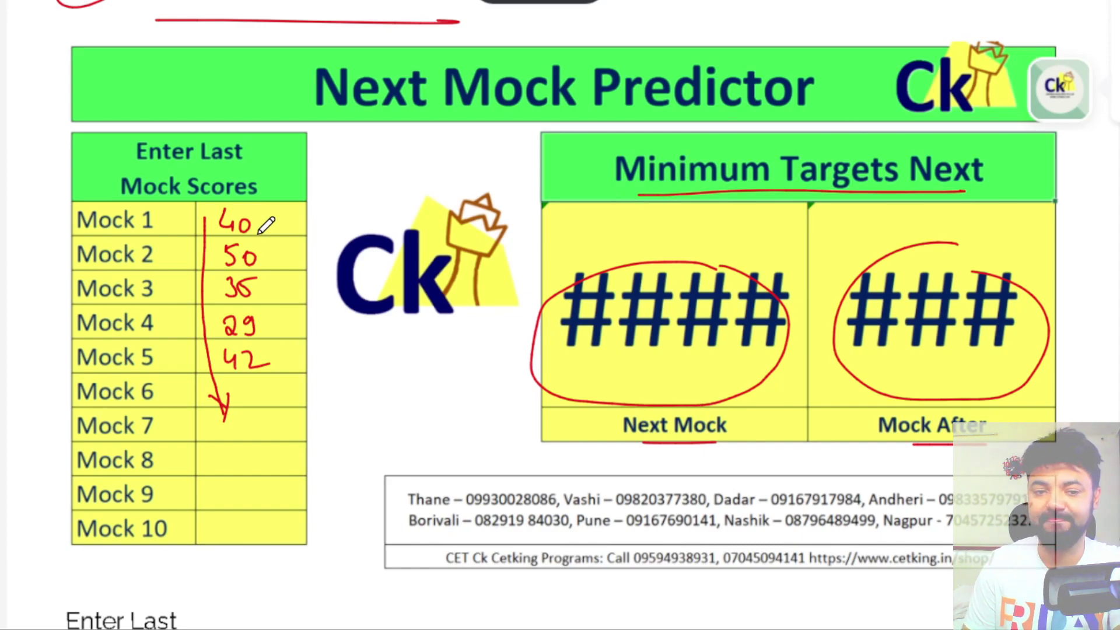
mouse_move(266, 223)
mouse_down()
mouse_move(277, 331)
mouse_move(266, 350)
mouse_up()
click(299, 307)
mouse_move(262, 264)
mouse_down()
mouse_move(275, 261)
mouse_move(269, 412)
mouse_move(257, 417)
mouse_up()
drag(290, 367, 290, 384)
drag(283, 376, 297, 374)
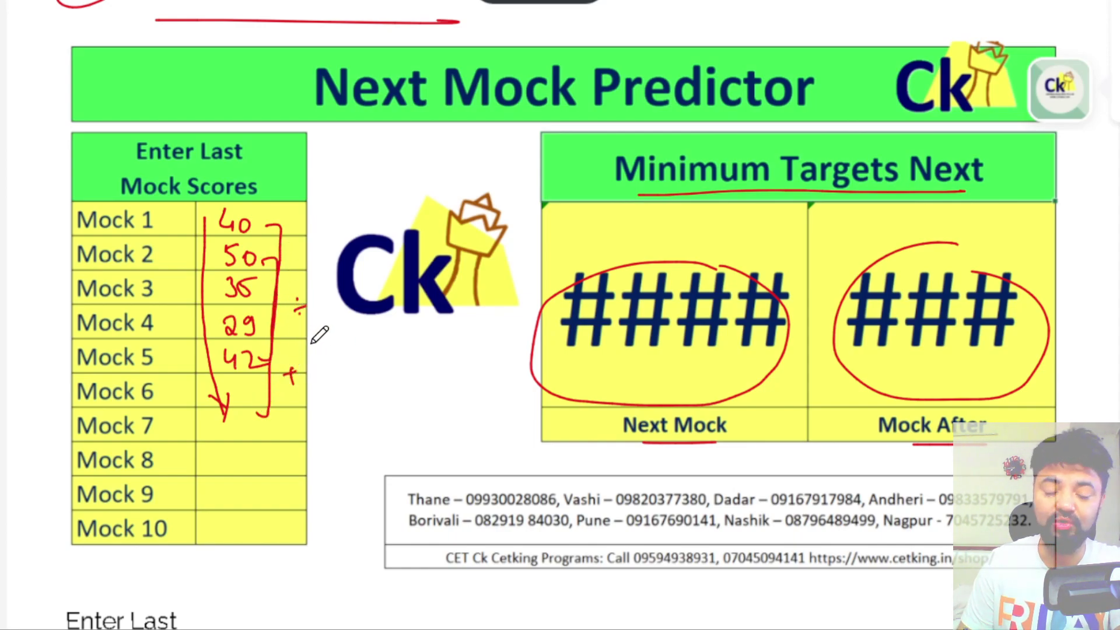
mouse_move(266, 315)
mouse_down()
mouse_move(217, 318)
mouse_move(268, 415)
mouse_move(264, 320)
mouse_up()
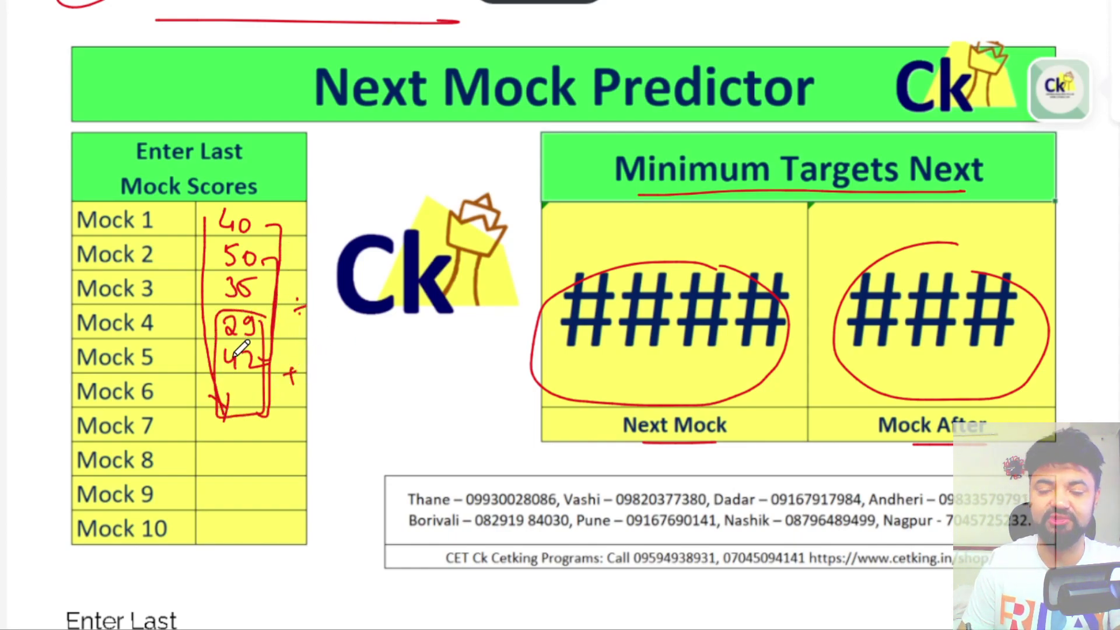
- Jot a score-change note above the predictor, circle the score column, then erase the red annotations
mouse_move(722, 6)
mouse_down()
mouse_move(715, 36)
mouse_move(746, 23)
mouse_up()
drag(772, 30, 809, 13)
drag(809, 13, 806, 27)
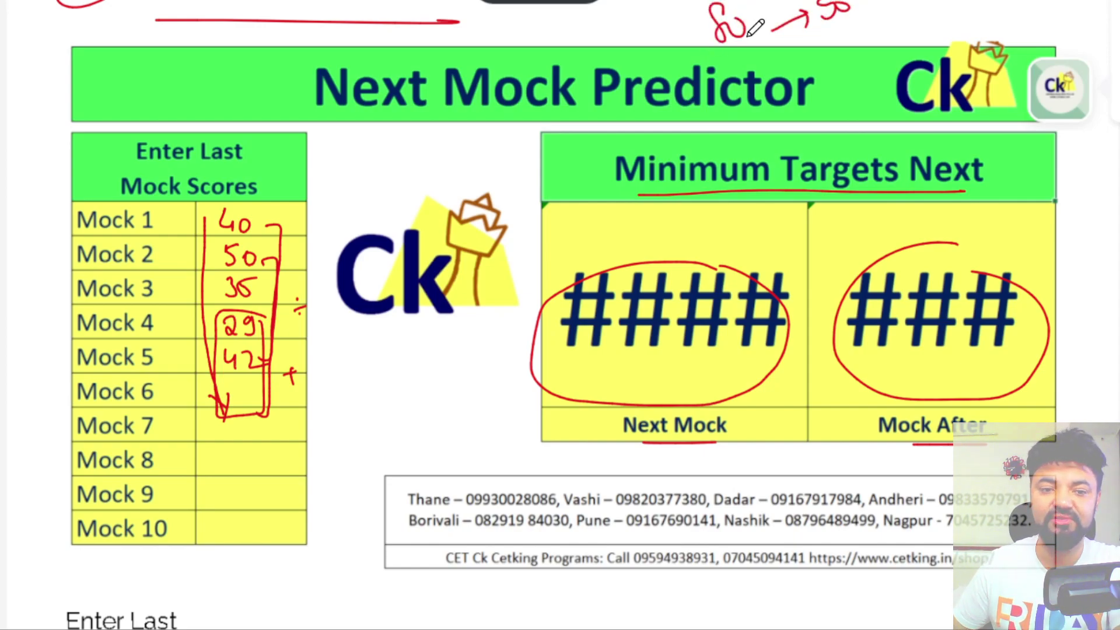
scroll(612, 146, up, 7)
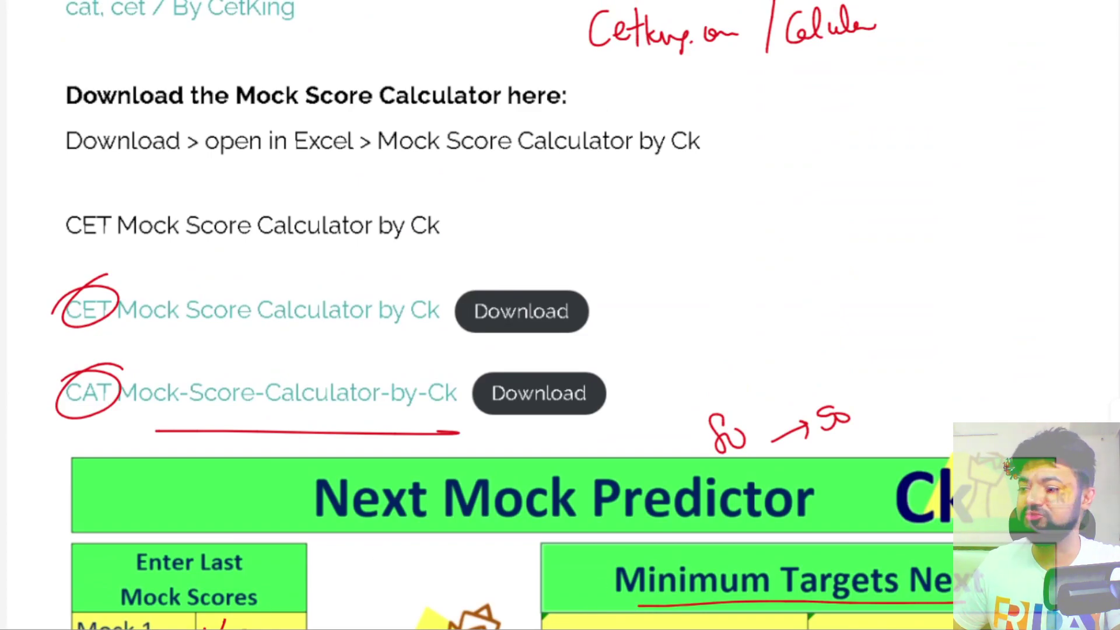
scroll(817, 292, down, 9)
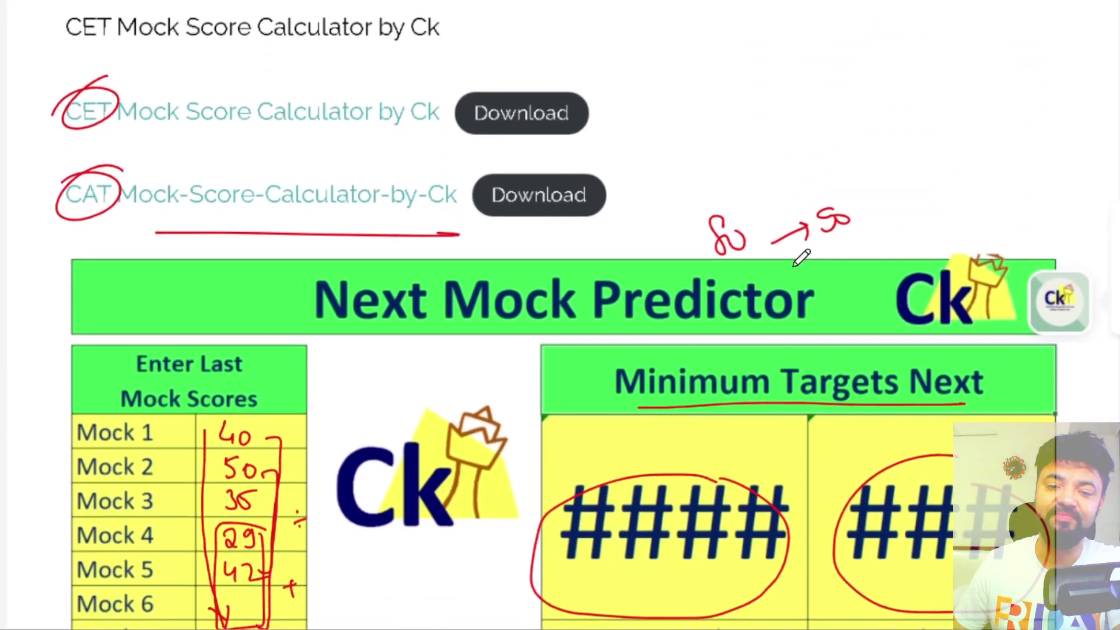
mouse_move(185, 117)
mouse_down()
mouse_move(304, 298)
mouse_move(342, 137)
mouse_up()
mouse_move(727, 165)
mouse_down()
mouse_move(834, 181)
mouse_move(900, 152)
mouse_move(815, 98)
mouse_move(240, 162)
mouse_move(267, 264)
mouse_move(304, 193)
mouse_move(290, 304)
mouse_move(204, 287)
mouse_move(277, 202)
mouse_move(259, 102)
mouse_move(260, 166)
mouse_up()
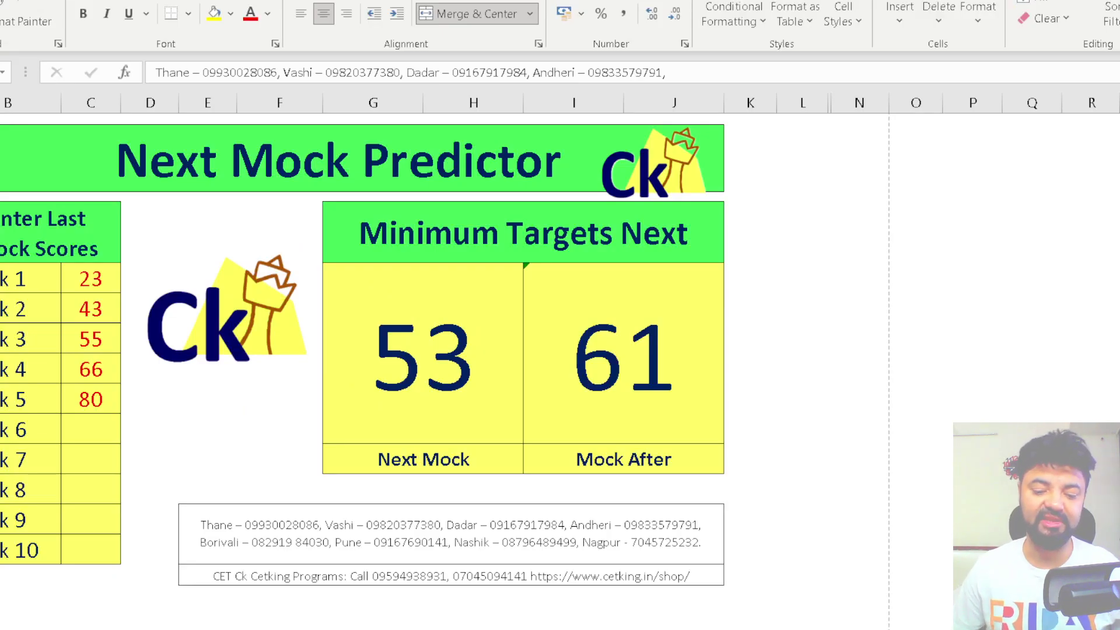
- Review the five mock scores in C4:C8, stepping down to 80 and the empty Mock 6 cell
drag(91, 280, 99, 401)
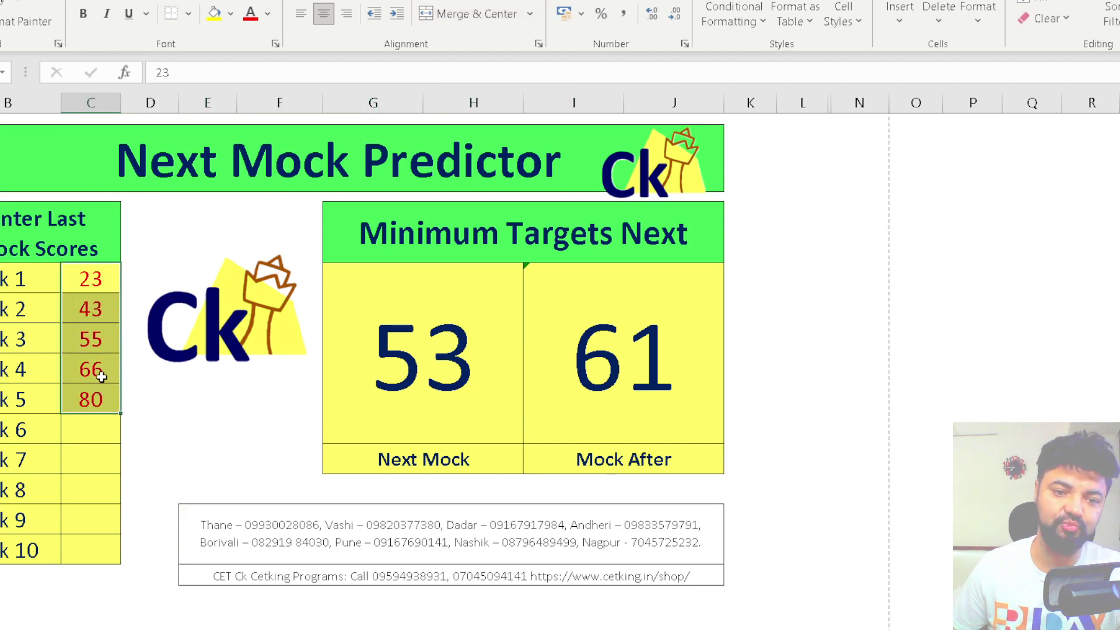
click(98, 290)
click(99, 307)
click(108, 349)
click(109, 375)
click(109, 408)
click(98, 432)
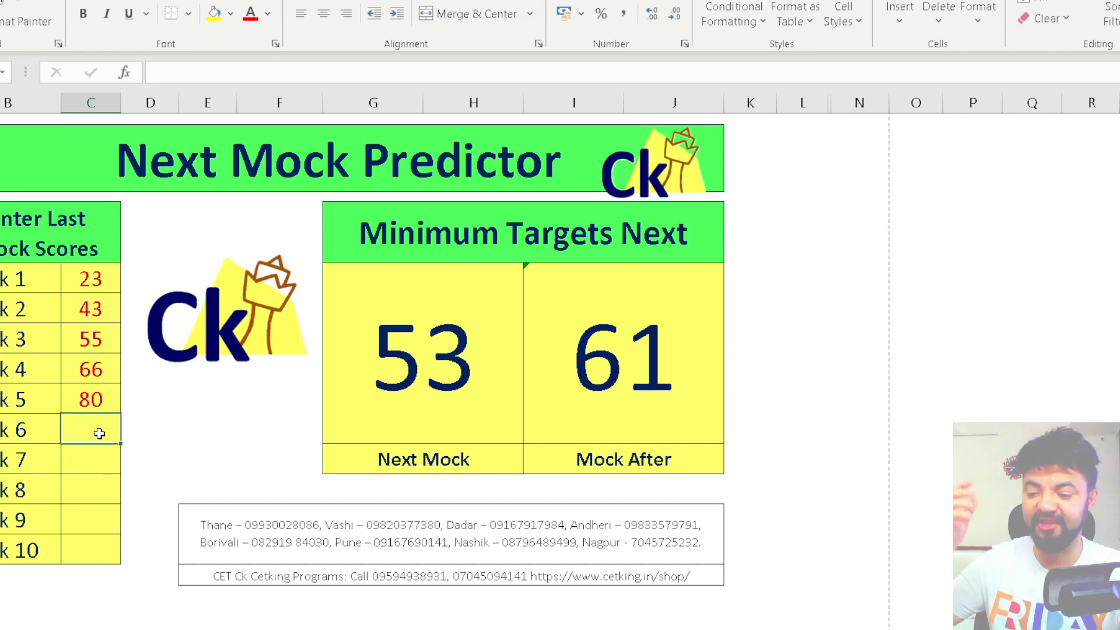
- Reselect the scores, inspect the =SUM(C5:C15)/COUNTA(C5:C15) formula behind 53, and highlight targets 53 and 61
drag(83, 283, 83, 407)
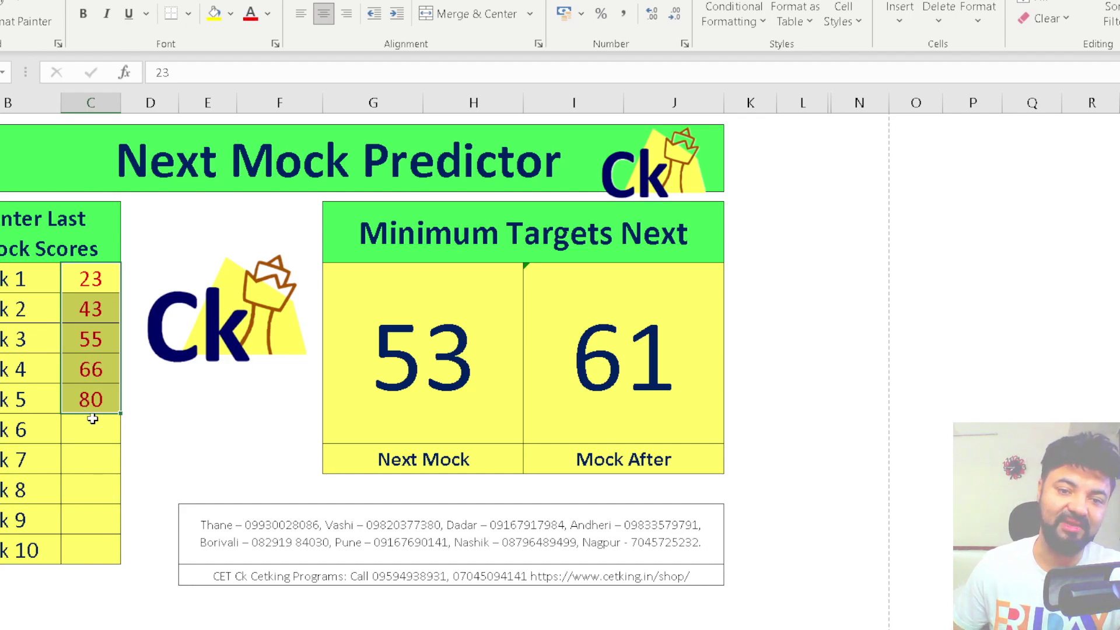
click(413, 365)
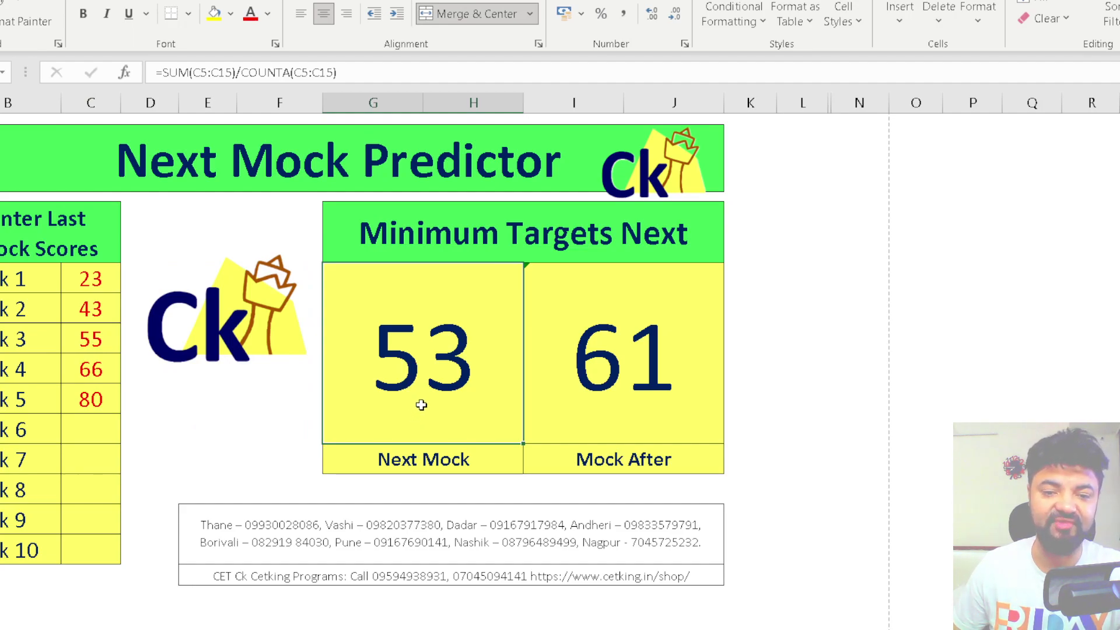
drag(421, 405, 578, 396)
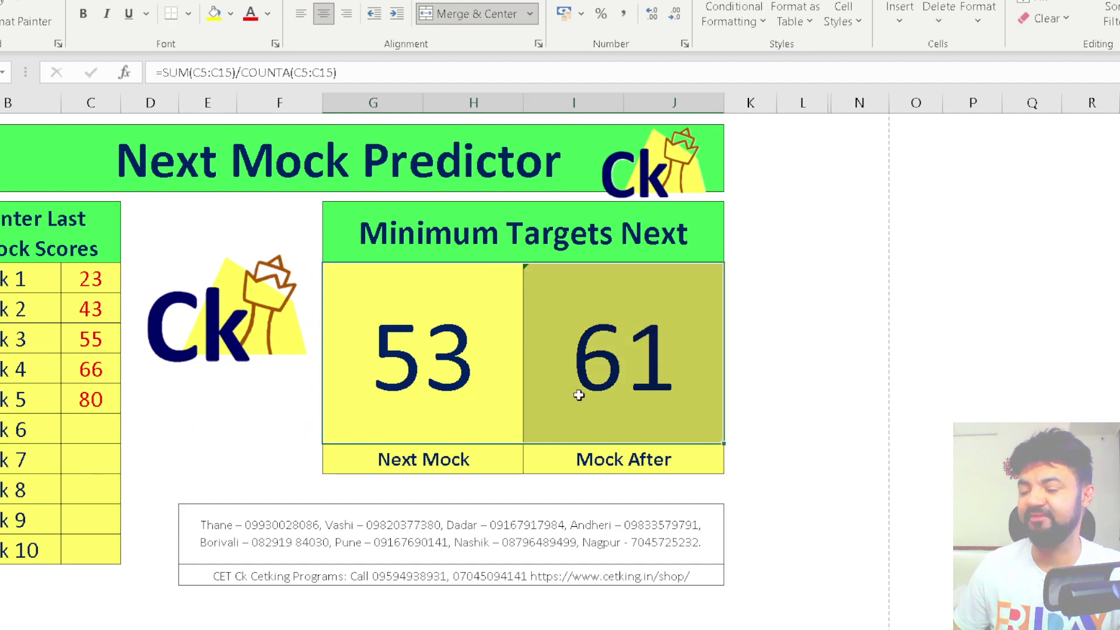
click(60, 438)
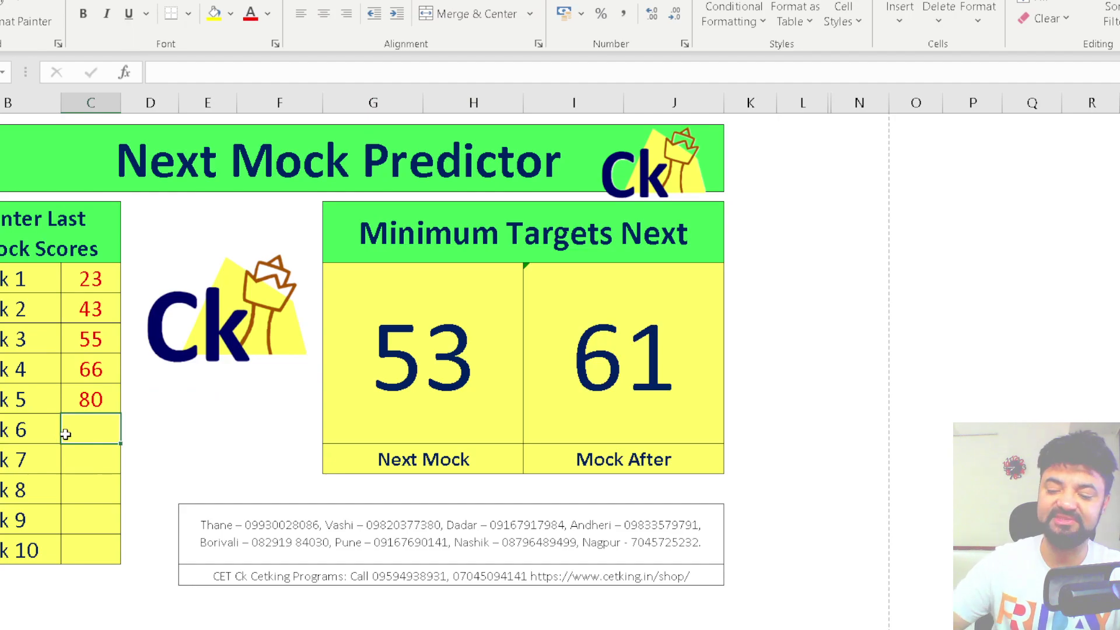
text(70)
key(Return)
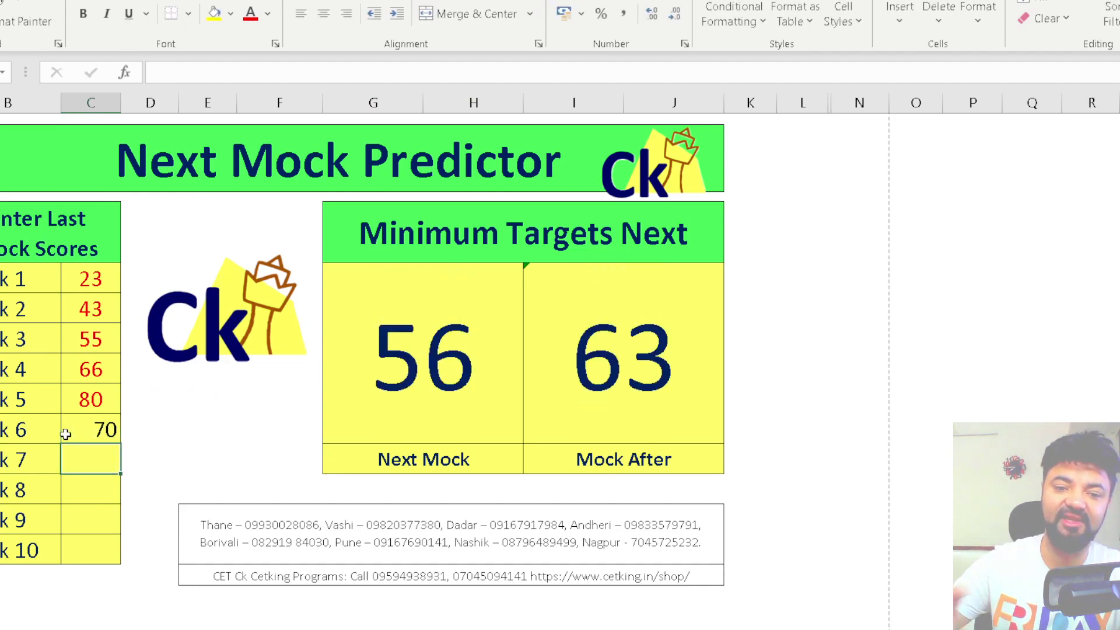
click(84, 426)
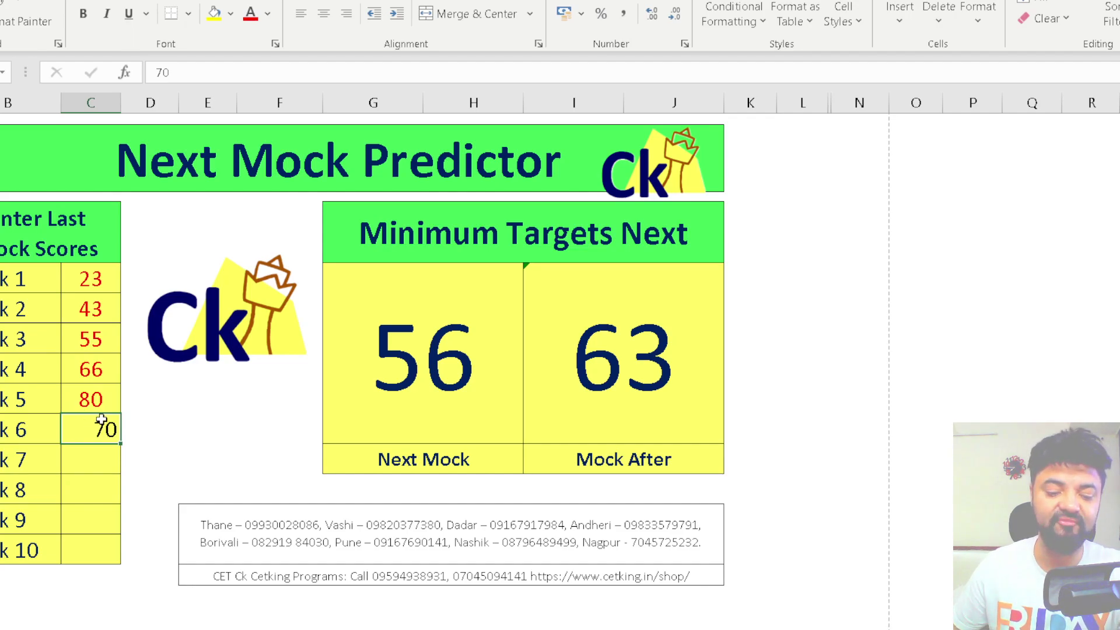
key(Delete)
drag(500, 389, 577, 396)
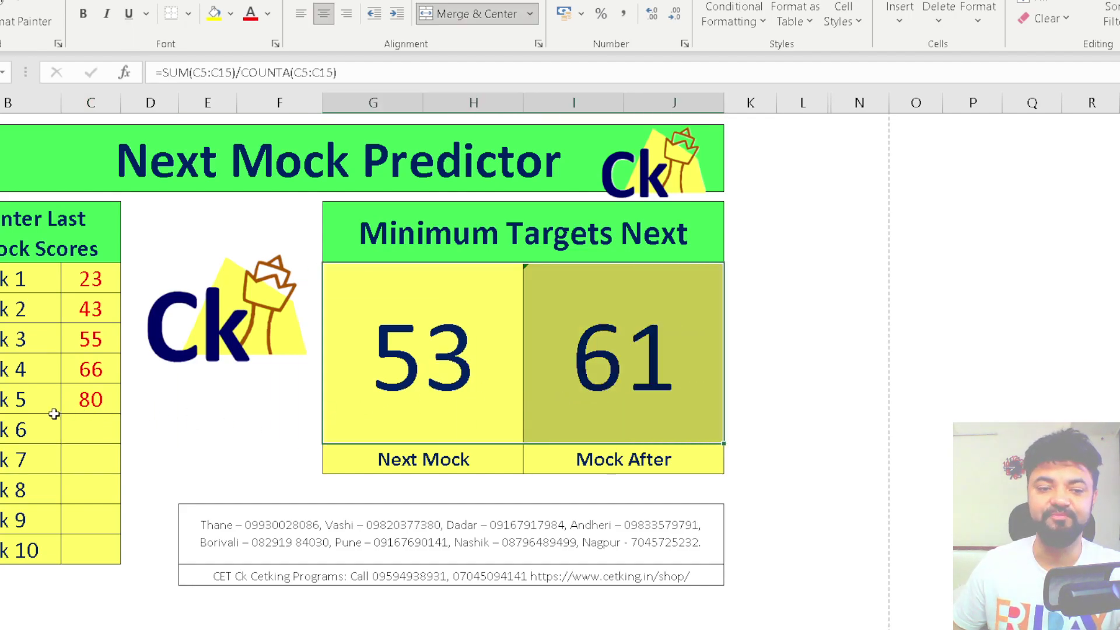
click(93, 419)
text(45)
key(Return)
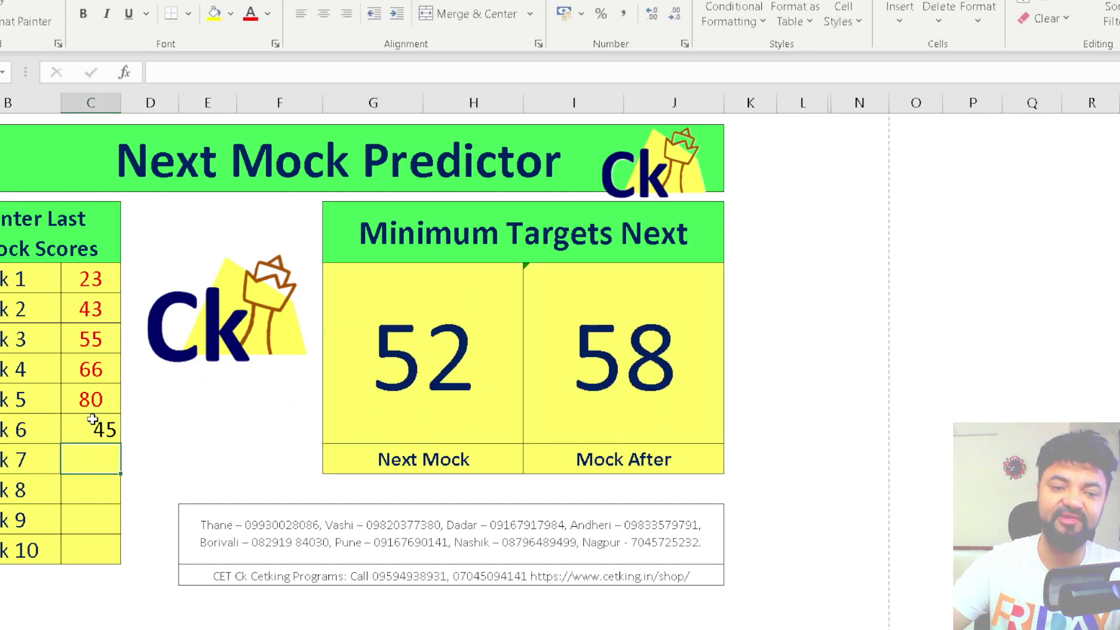
key(Right)
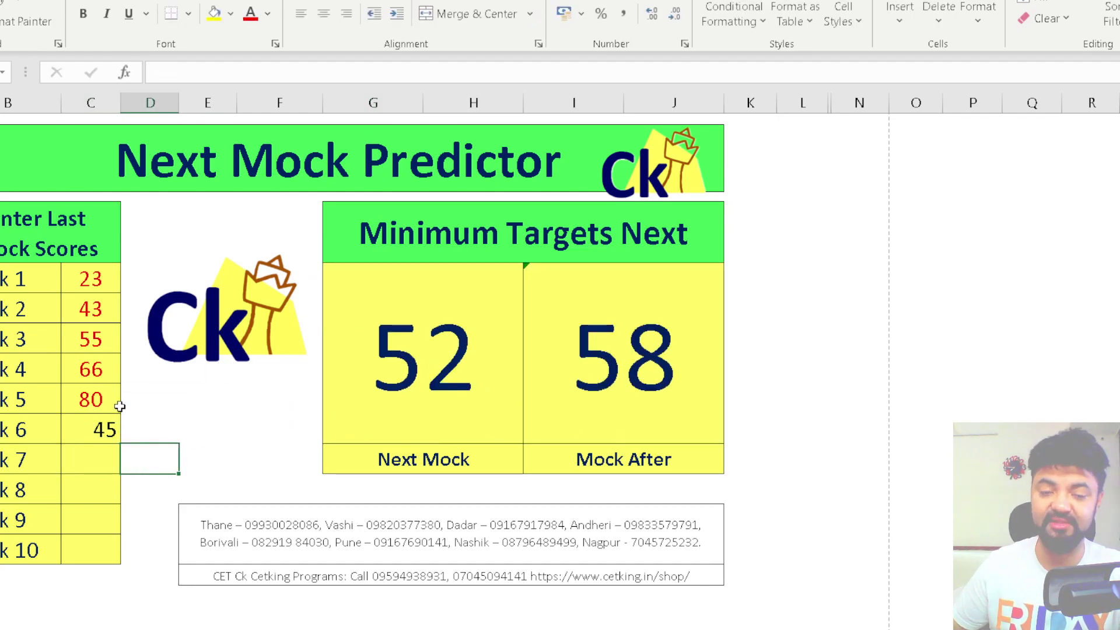
click(115, 432)
click(317, 16)
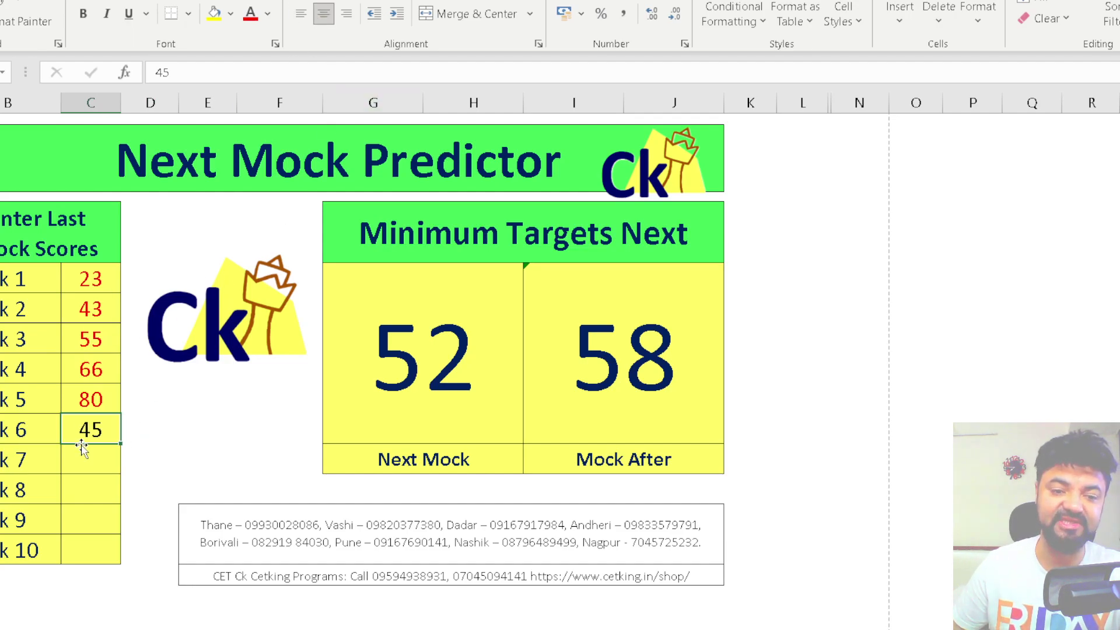
key(ctrl+z)
key(Delete)
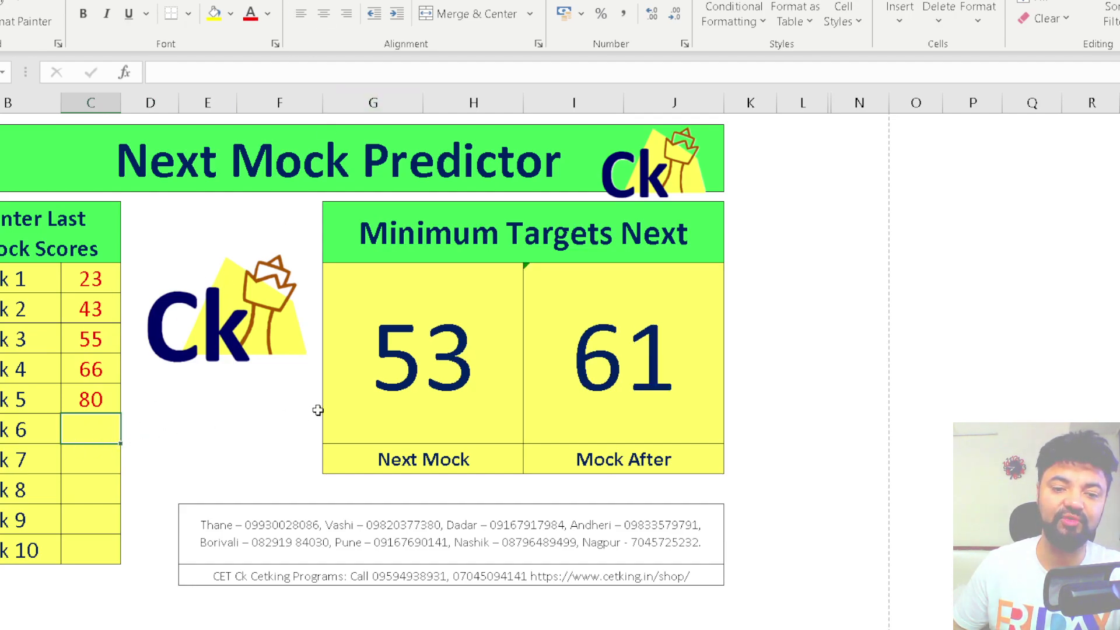
drag(438, 382, 575, 372)
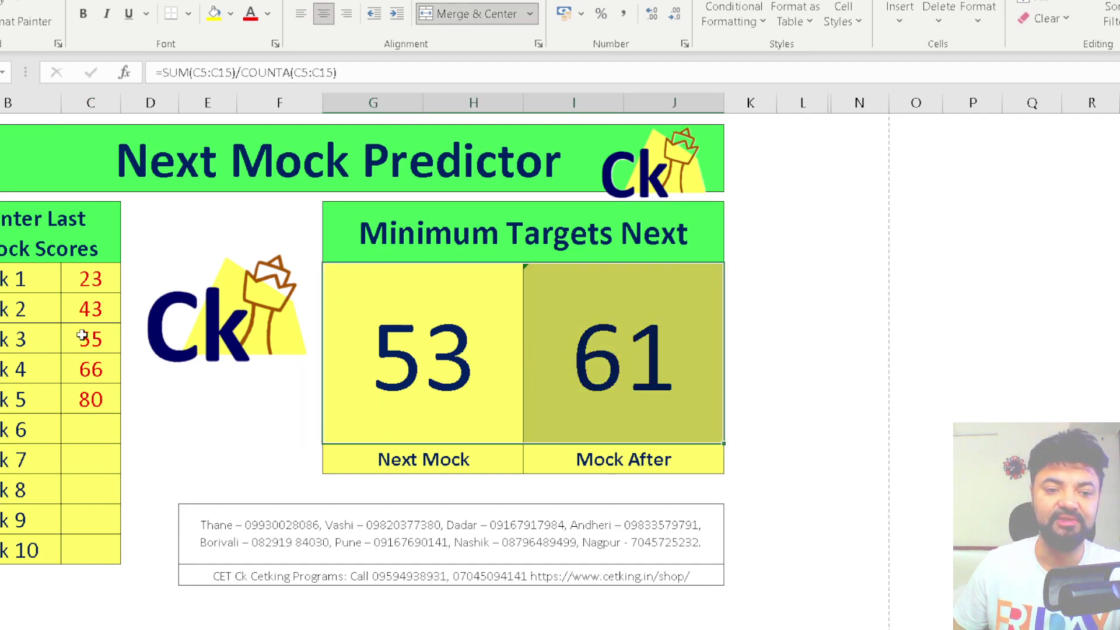
drag(93, 279, 85, 432)
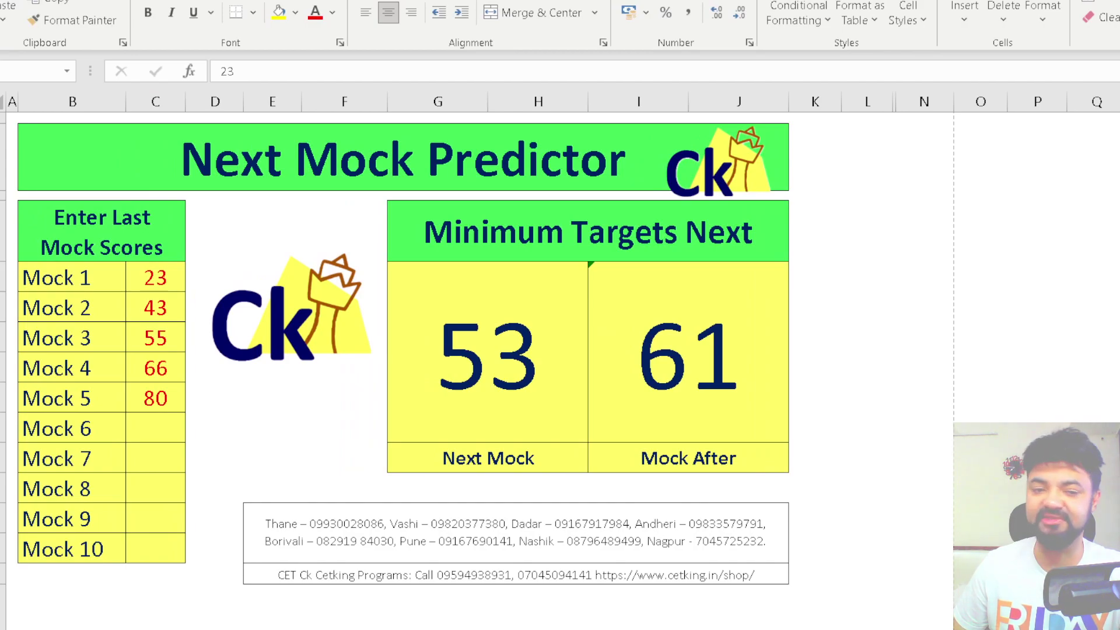
click(522, 358)
click(689, 366)
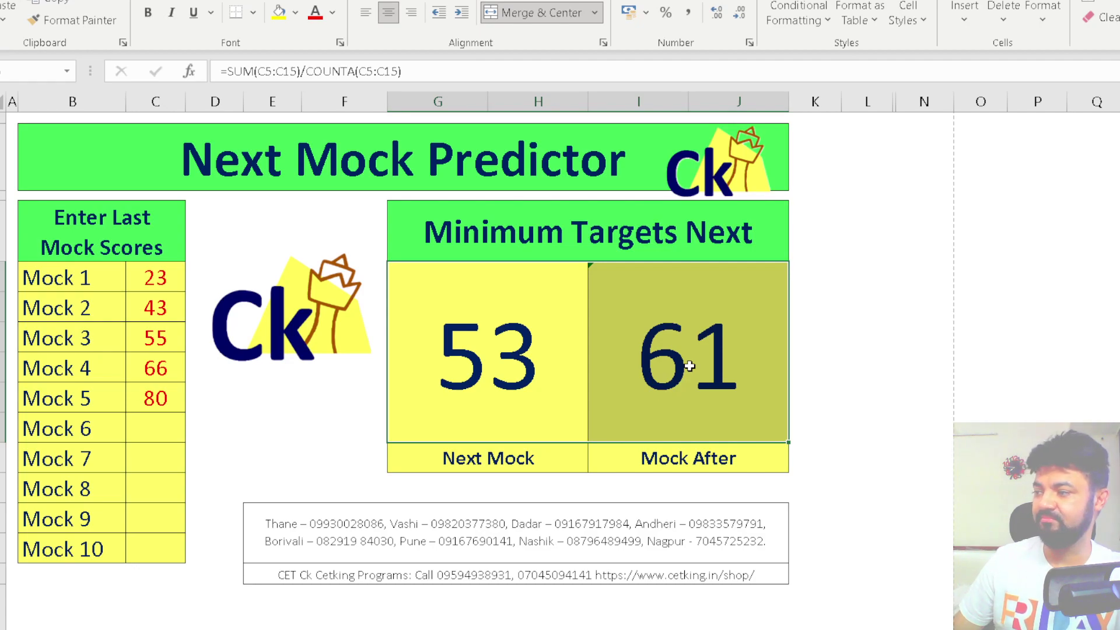